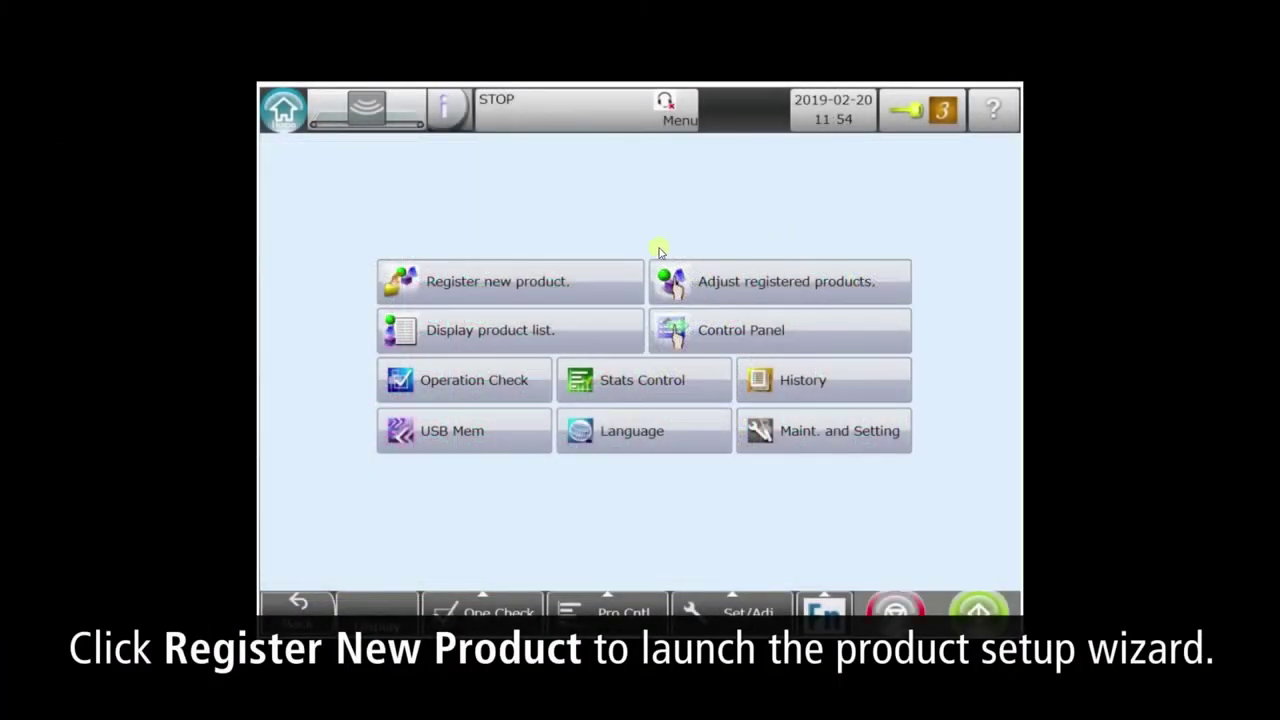
Step: Start new product registration and advance past the intro and the Setting checklist to Product selection
click(506, 287)
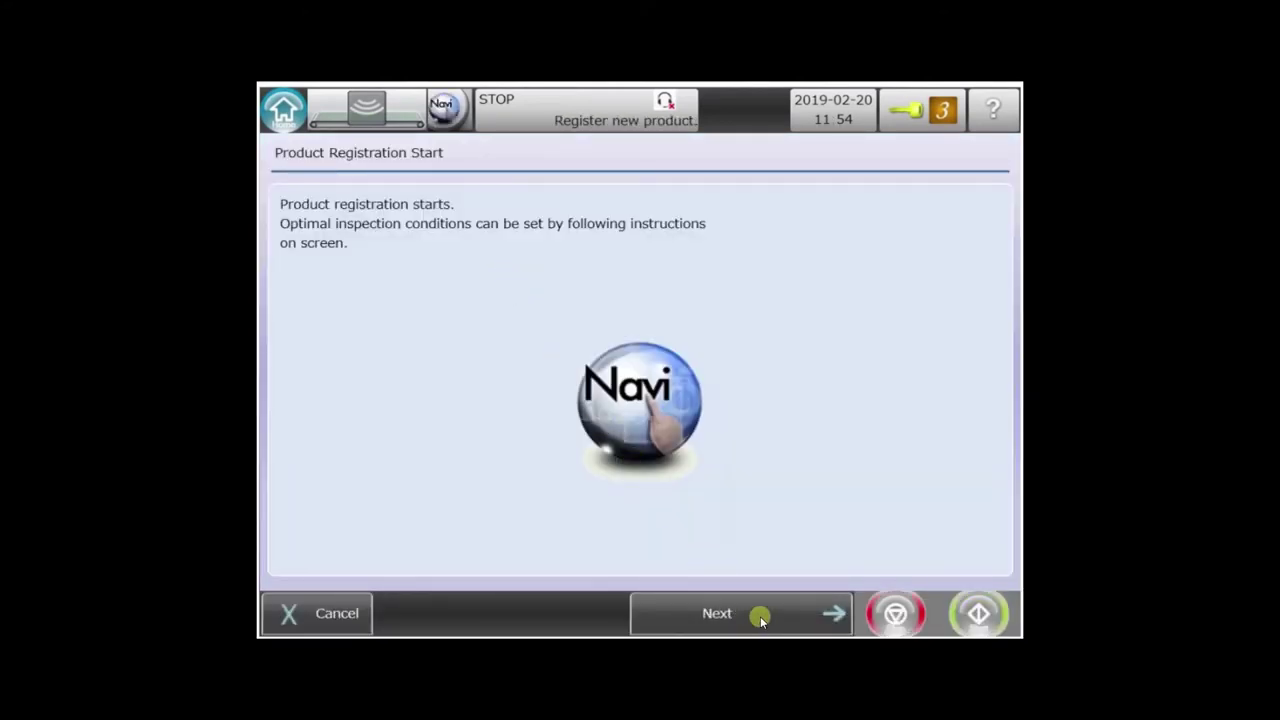
click(760, 617)
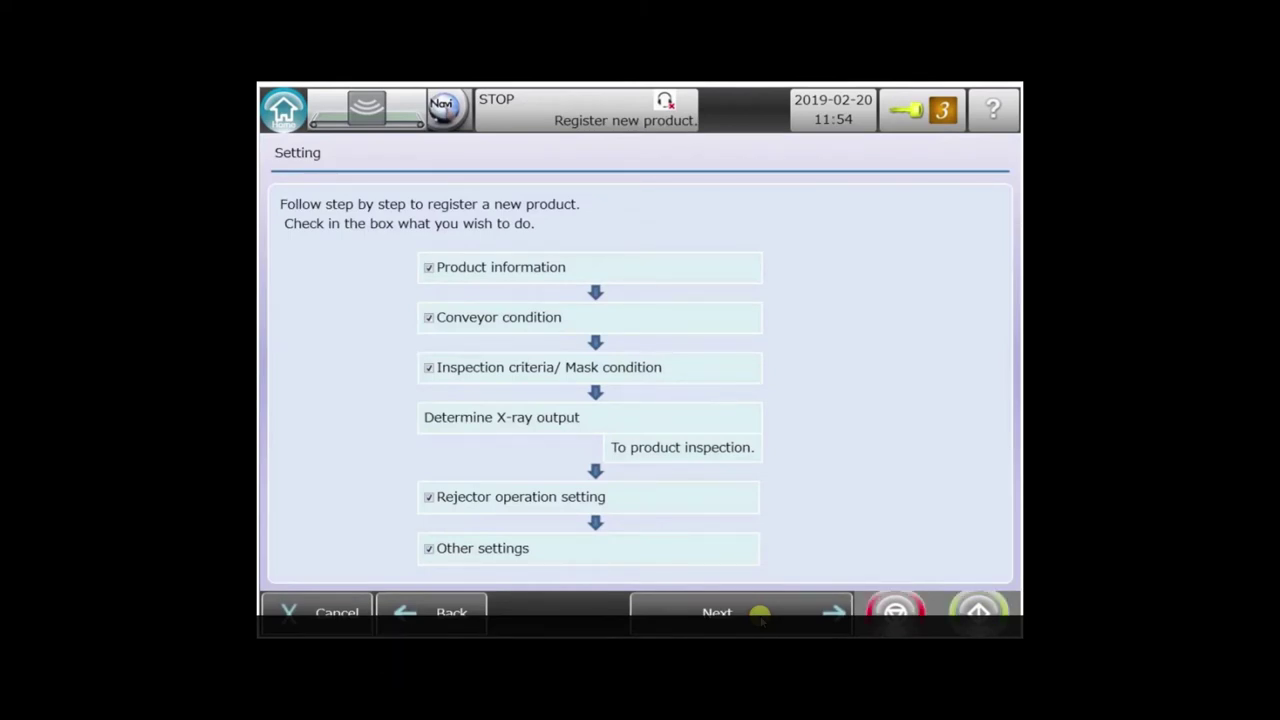
click(760, 613)
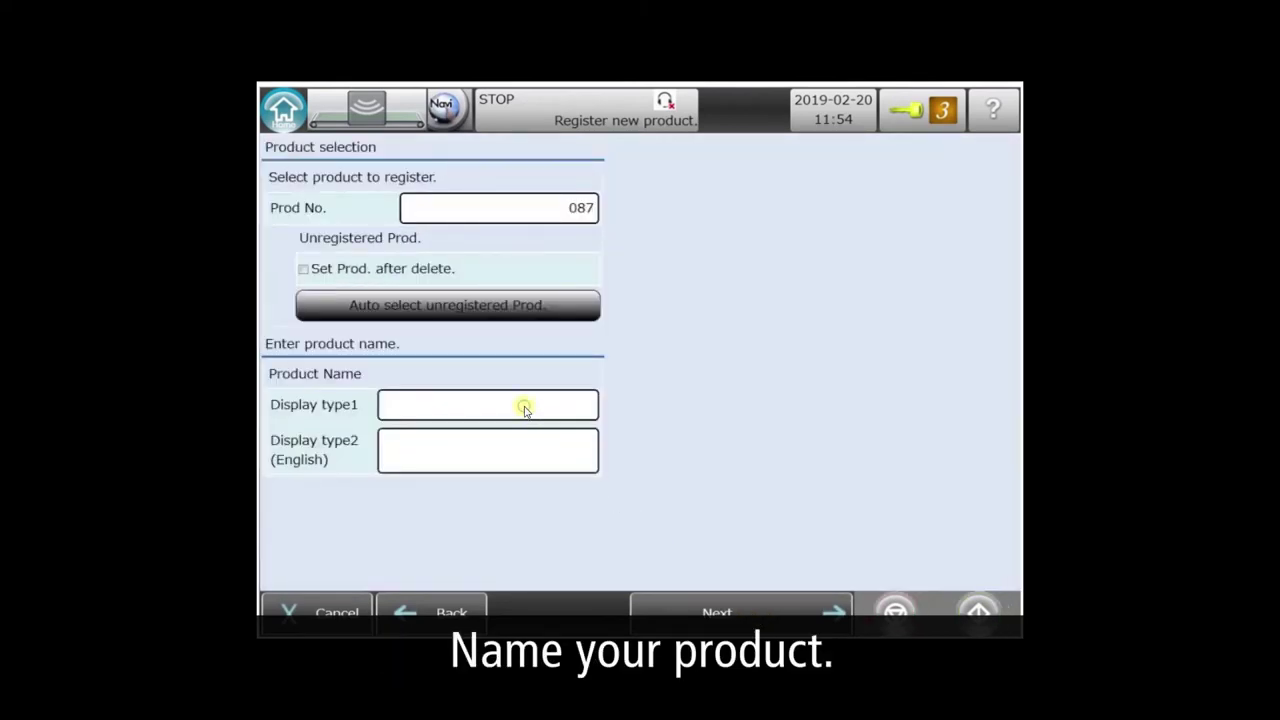
Step: Enter 'INST POTATO' as product 087's name on the on-screen keyboard
click(524, 408)
click(721, 313)
click(665, 419)
click(438, 366)
click(572, 313)
click(818, 316)
click(770, 313)
click(572, 313)
click(388, 366)
click(572, 313)
click(770, 313)
click(678, 521)
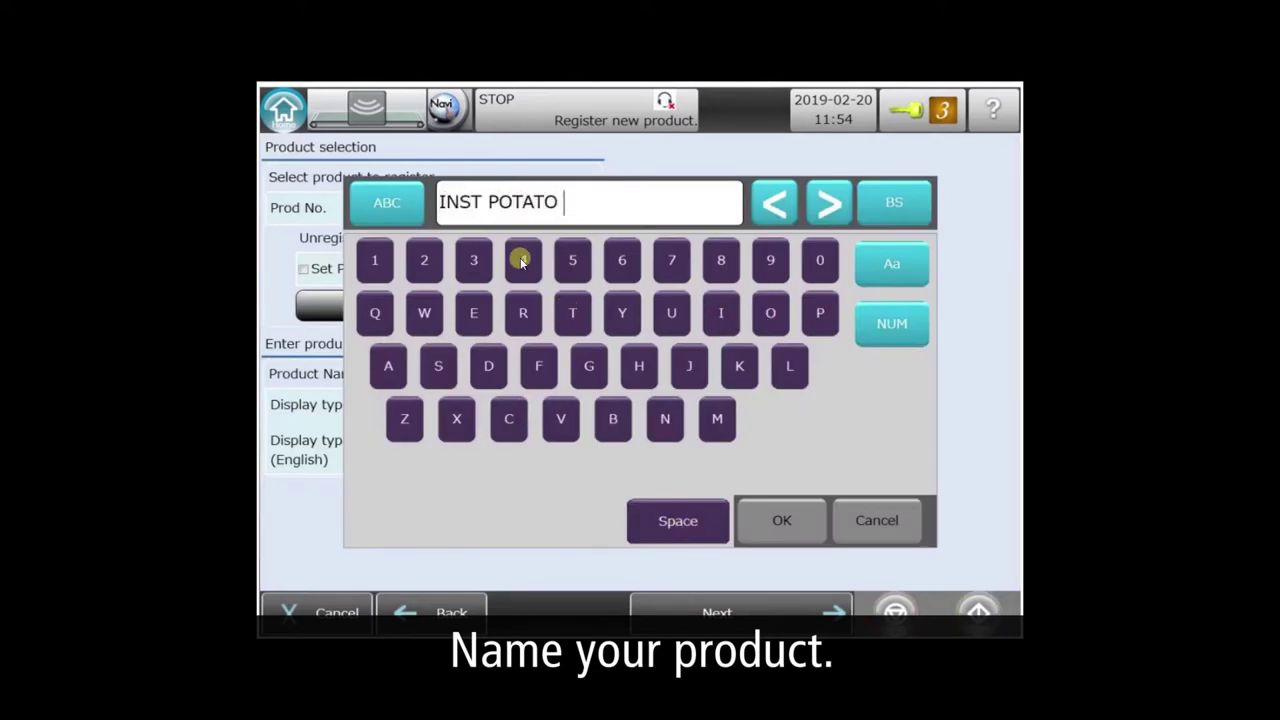
Step: Complete the name as 'INST POTATO 4 OZ', confirm it, and continue to conveyor settings
click(522, 260)
click(678, 521)
click(770, 313)
click(405, 419)
click(781, 520)
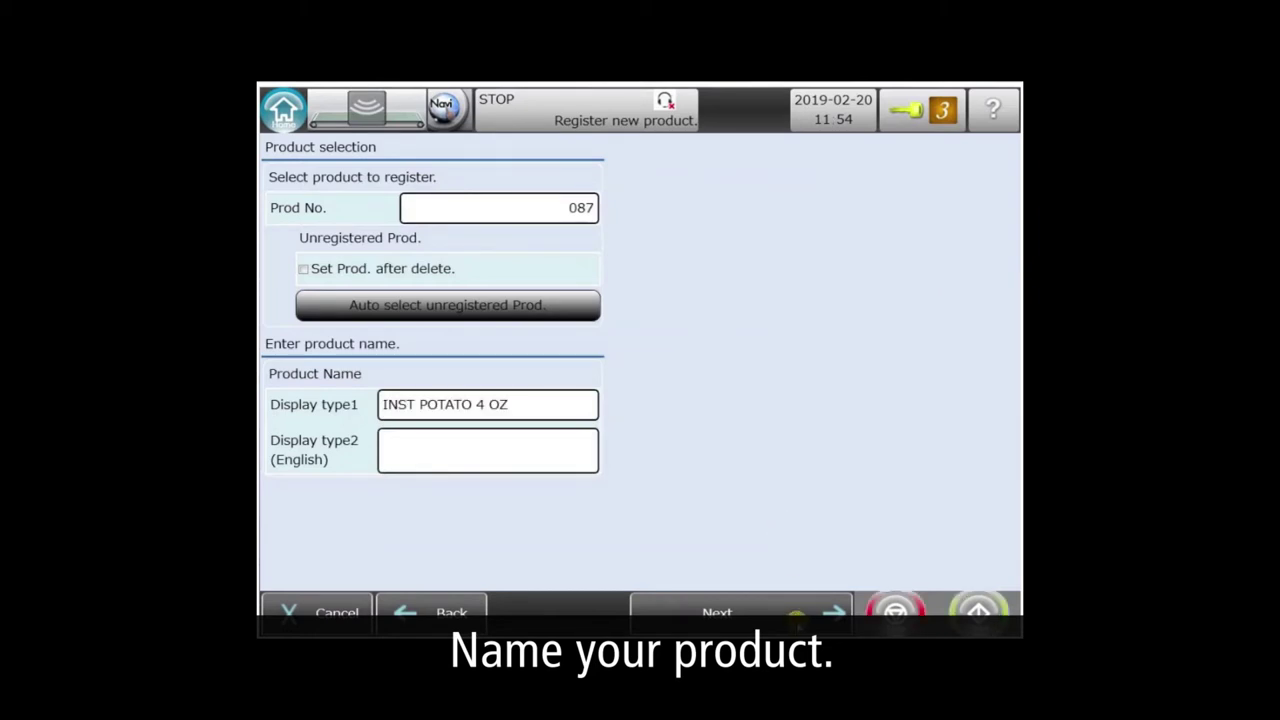
click(796, 617)
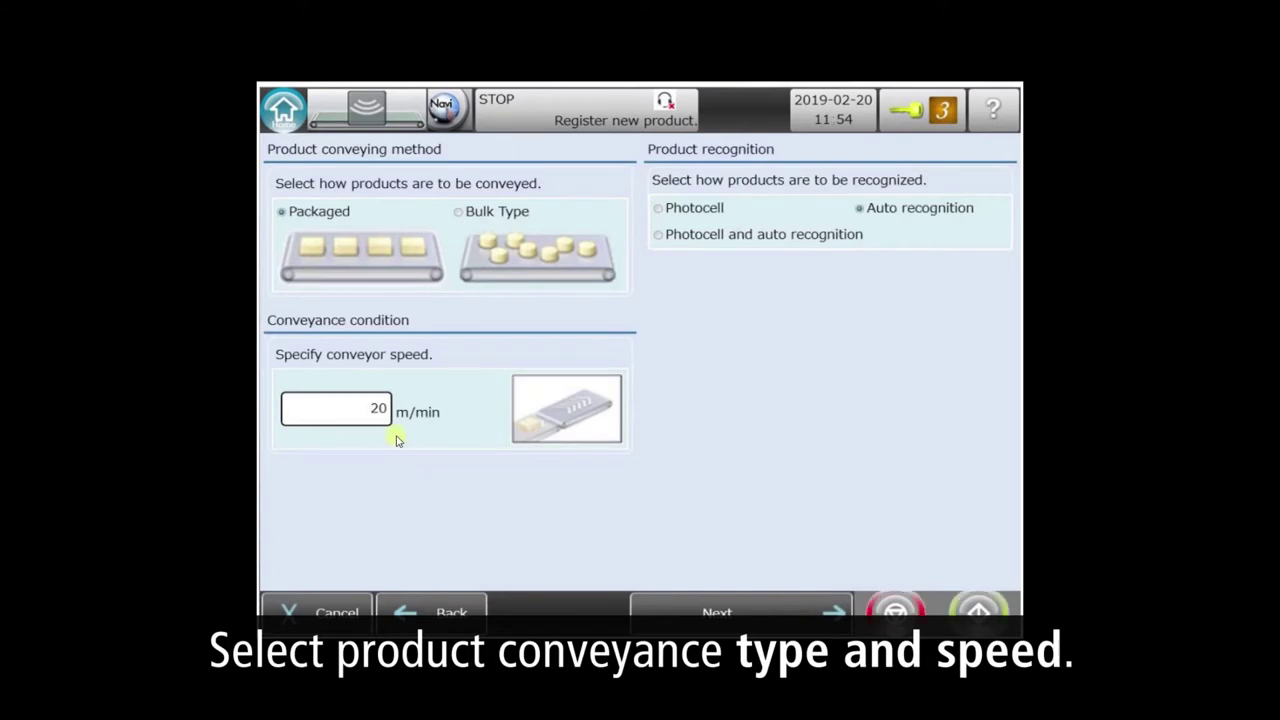
Step: Change the conveyor speed from 20 to 30 m/min
click(375, 412)
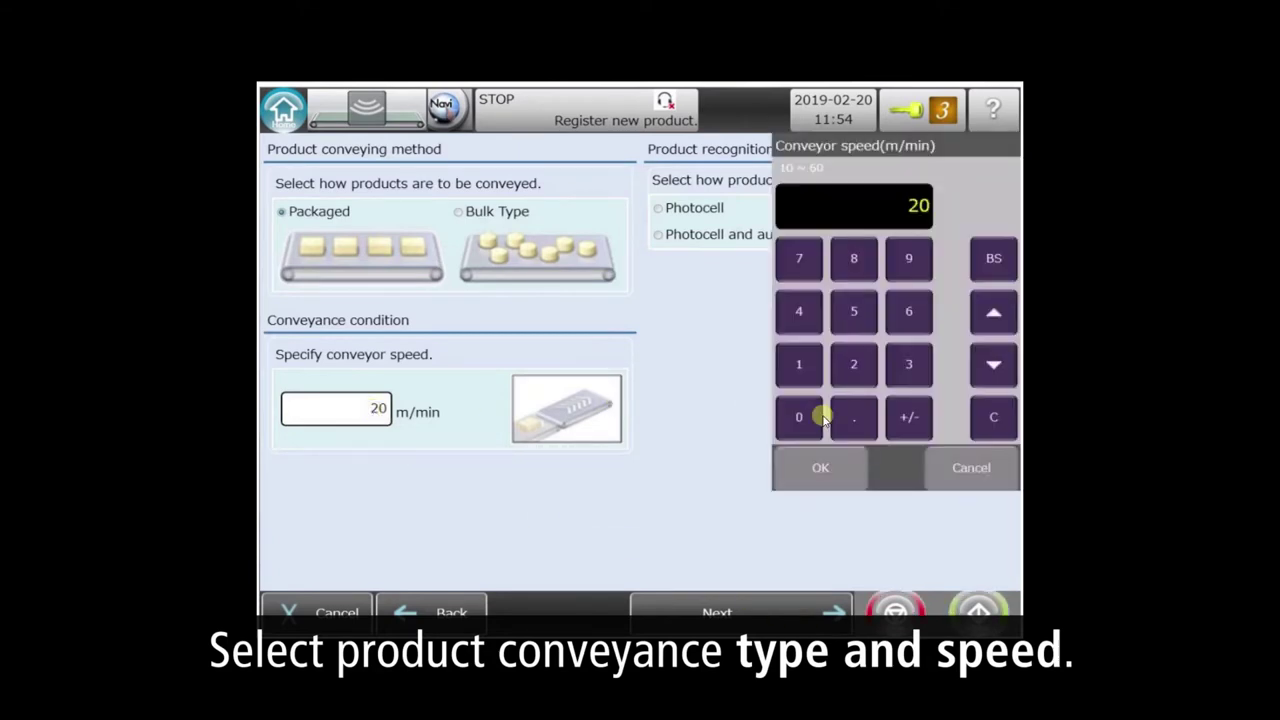
click(903, 366)
click(818, 462)
text(0)
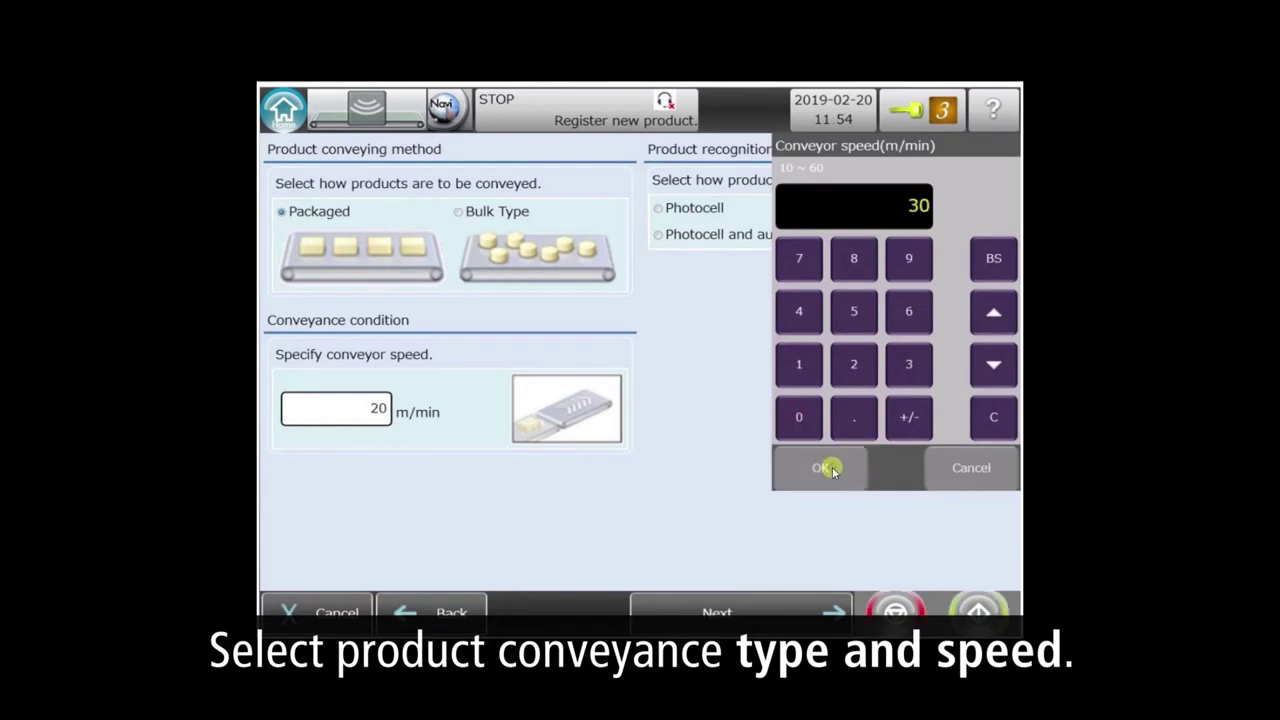
click(826, 466)
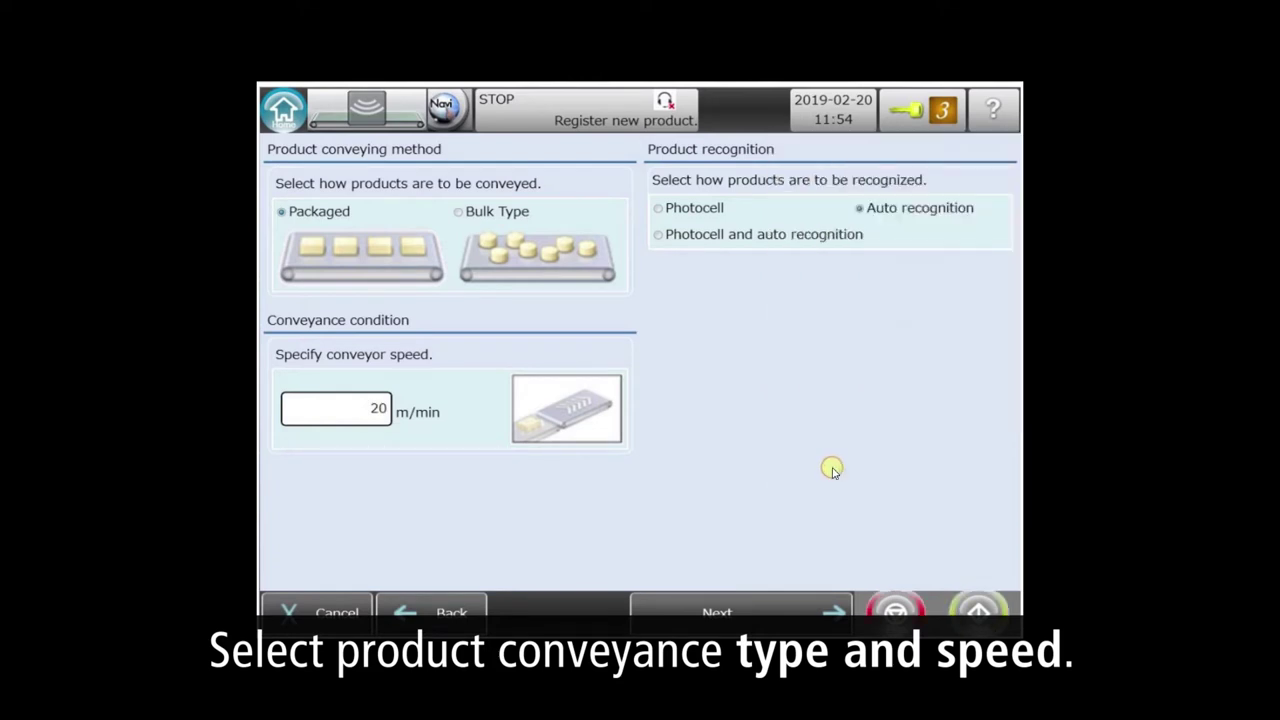
Step: Keep Contamination detection as the inspection type and advance to the detection condition step
click(771, 604)
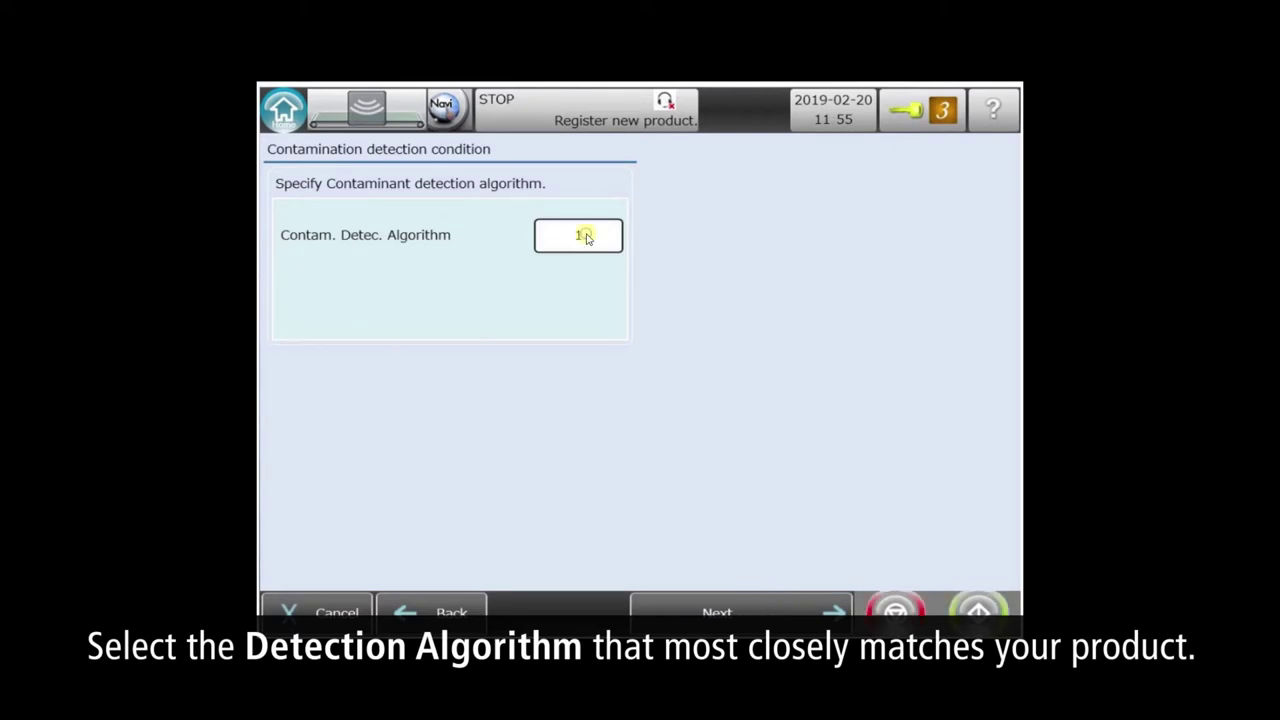
Step: Compare algorithms 0002 and 0003, then apply 0002, smooth surface with low edge effect
click(584, 236)
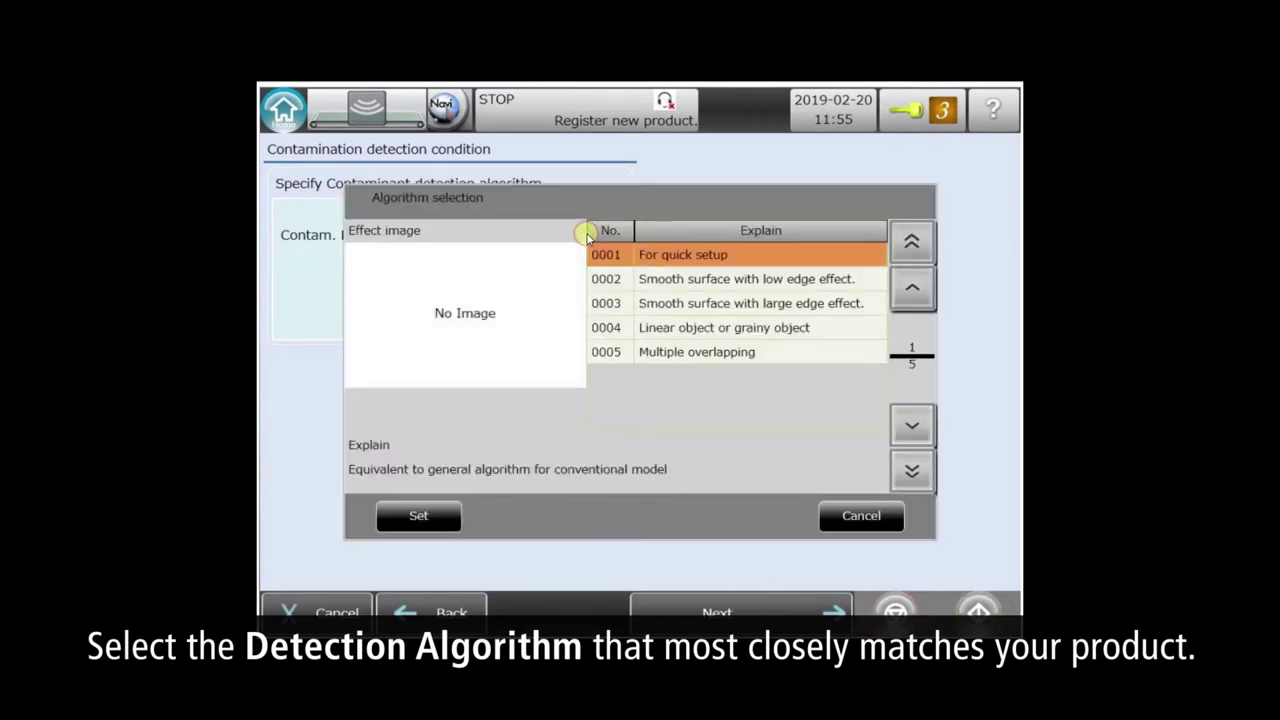
click(740, 279)
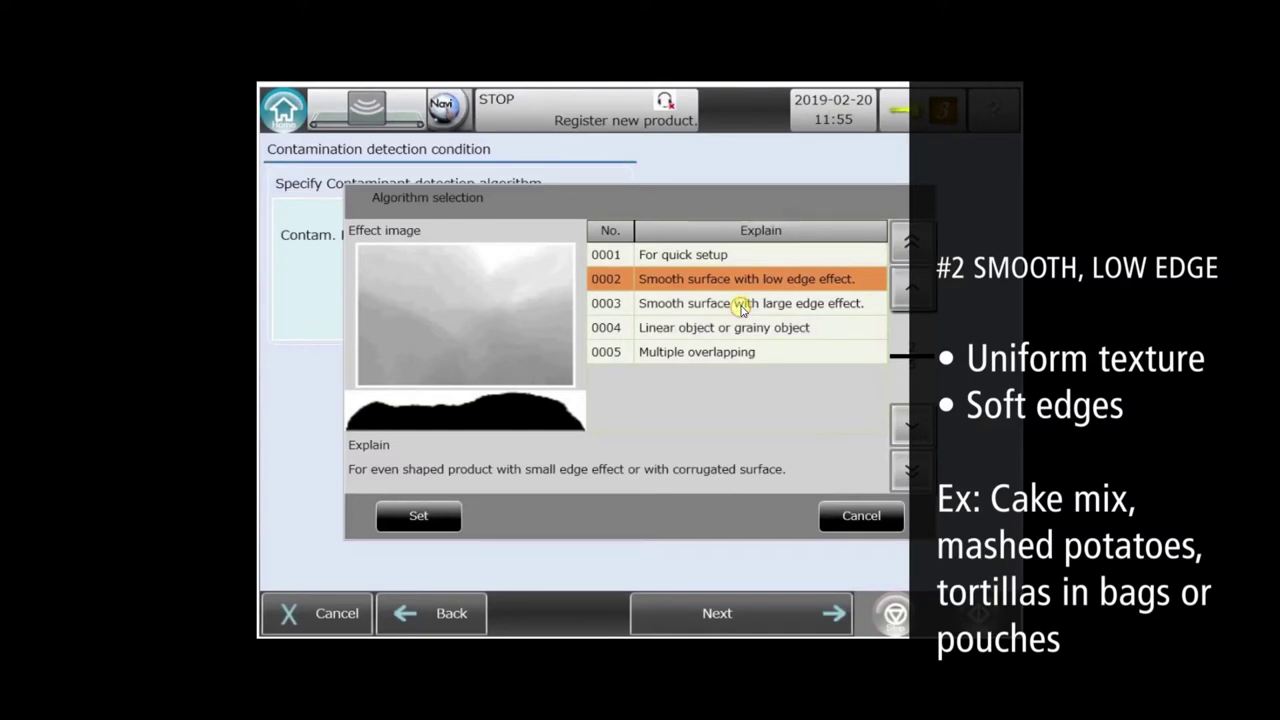
click(742, 310)
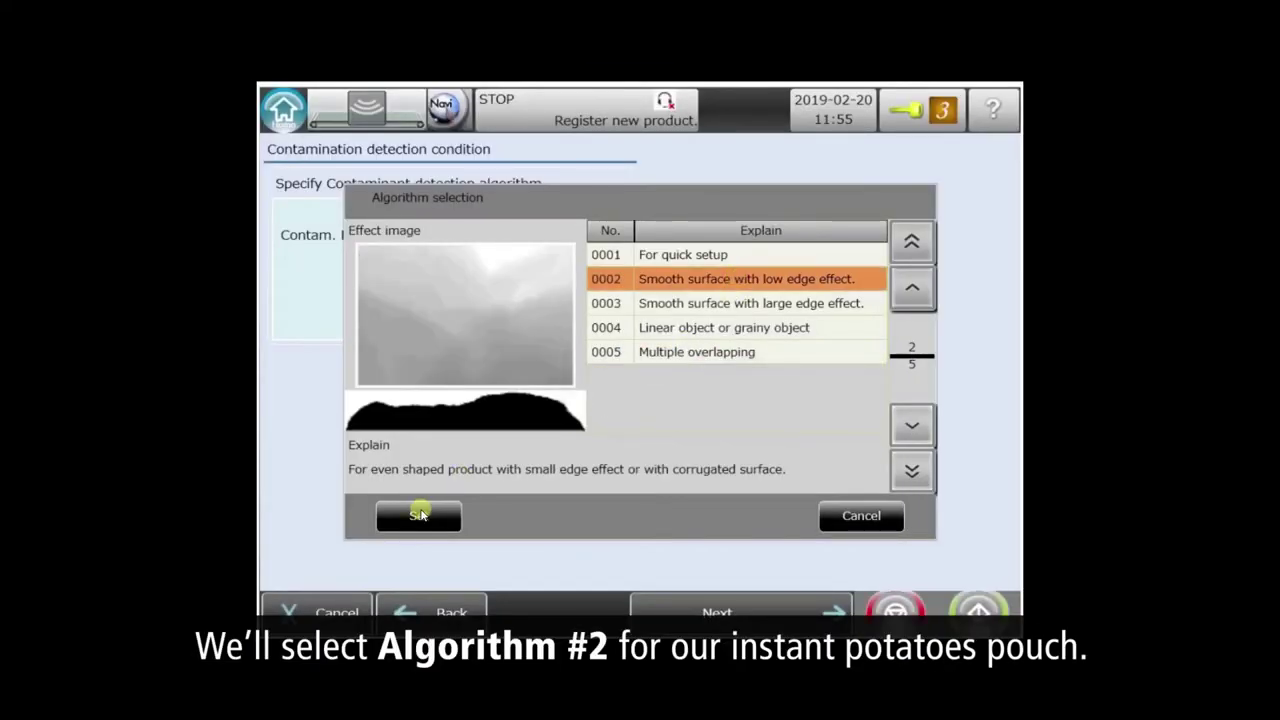
click(418, 514)
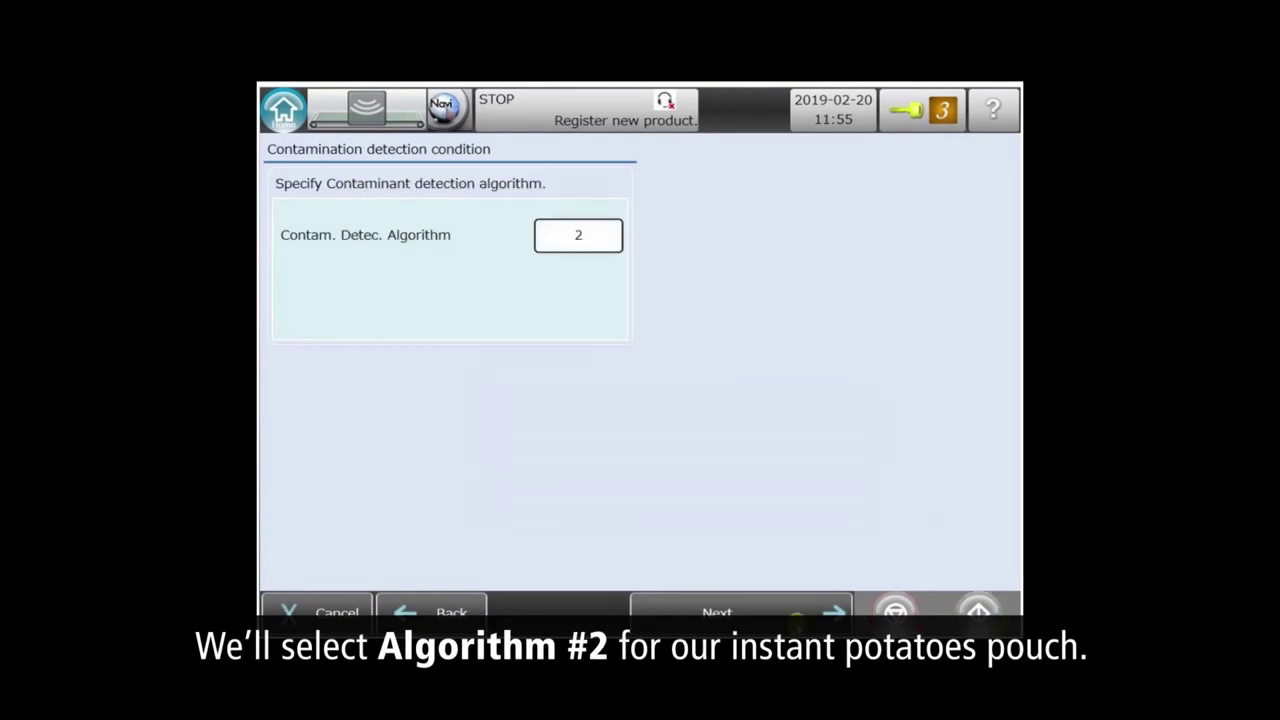
Step: Keep Auto Setting for X-ray output and start sensitivity correction
click(797, 613)
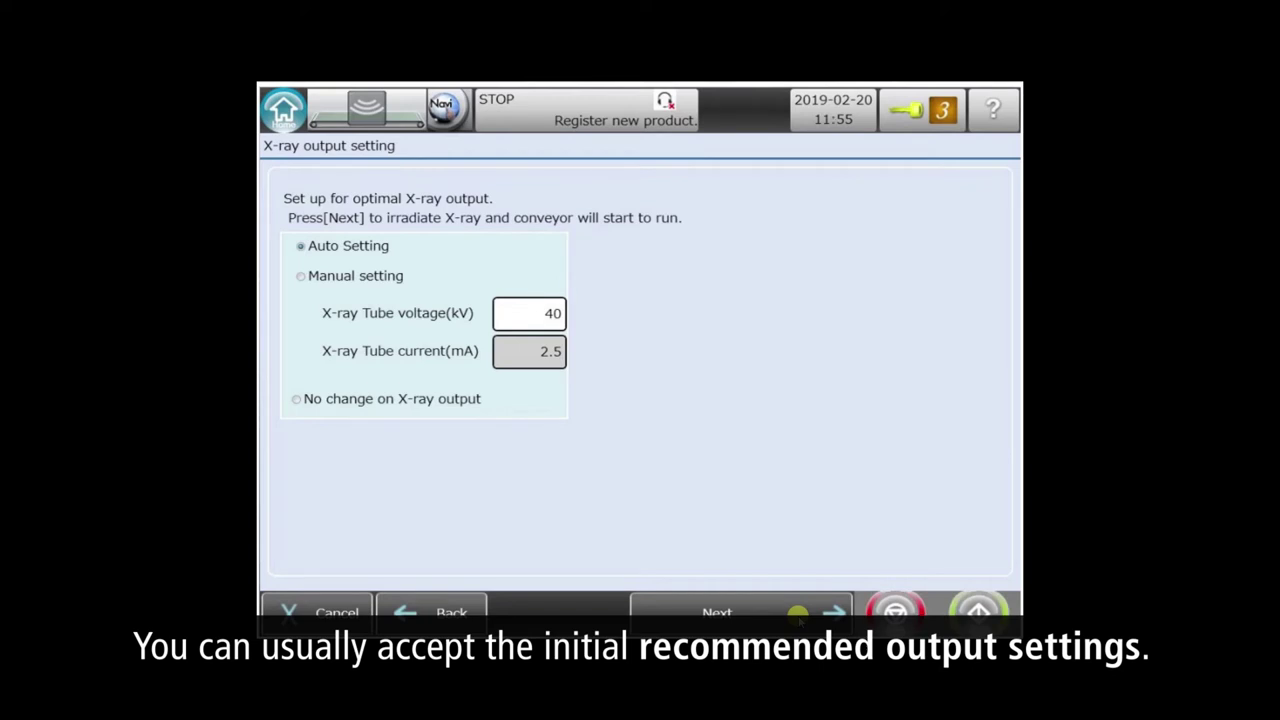
click(797, 613)
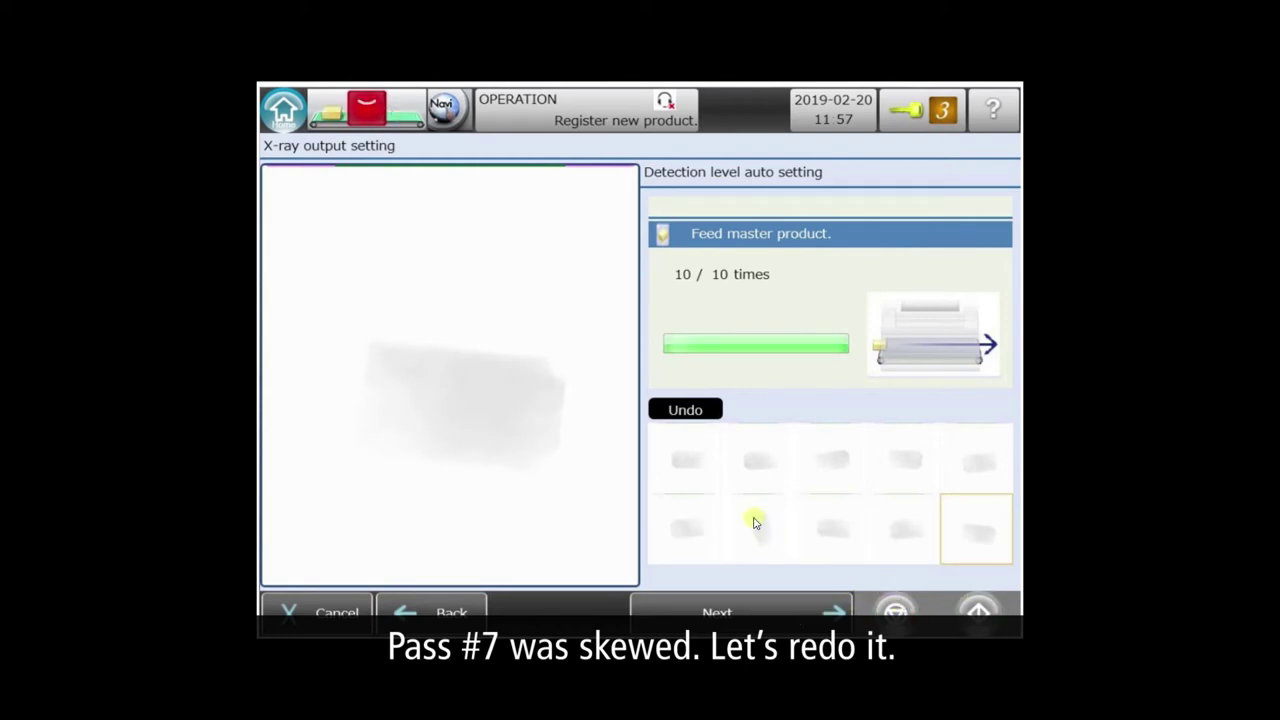
Step: Select the skewed pass #7 image and undo it so it can be refed
click(755, 522)
click(694, 410)
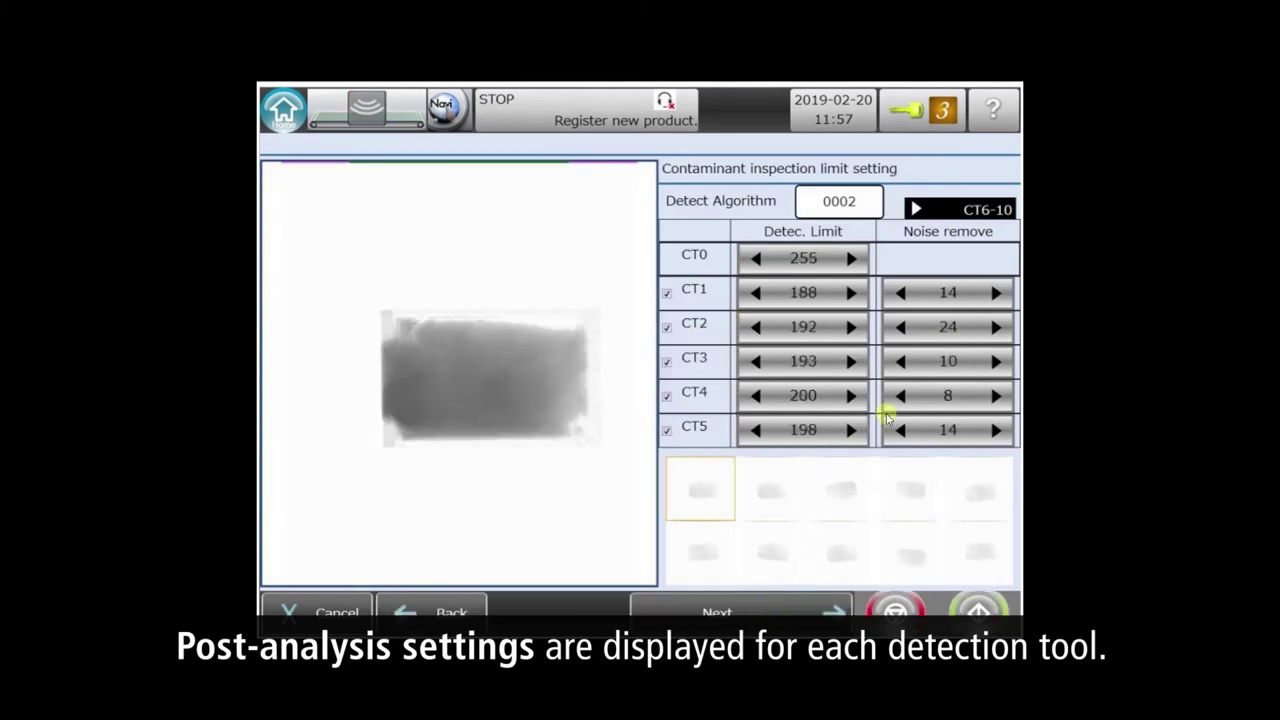
Step: Review CT0–CT10 detection limits, then accept them and the 2000 ms / 900 ms rejector timings
click(968, 207)
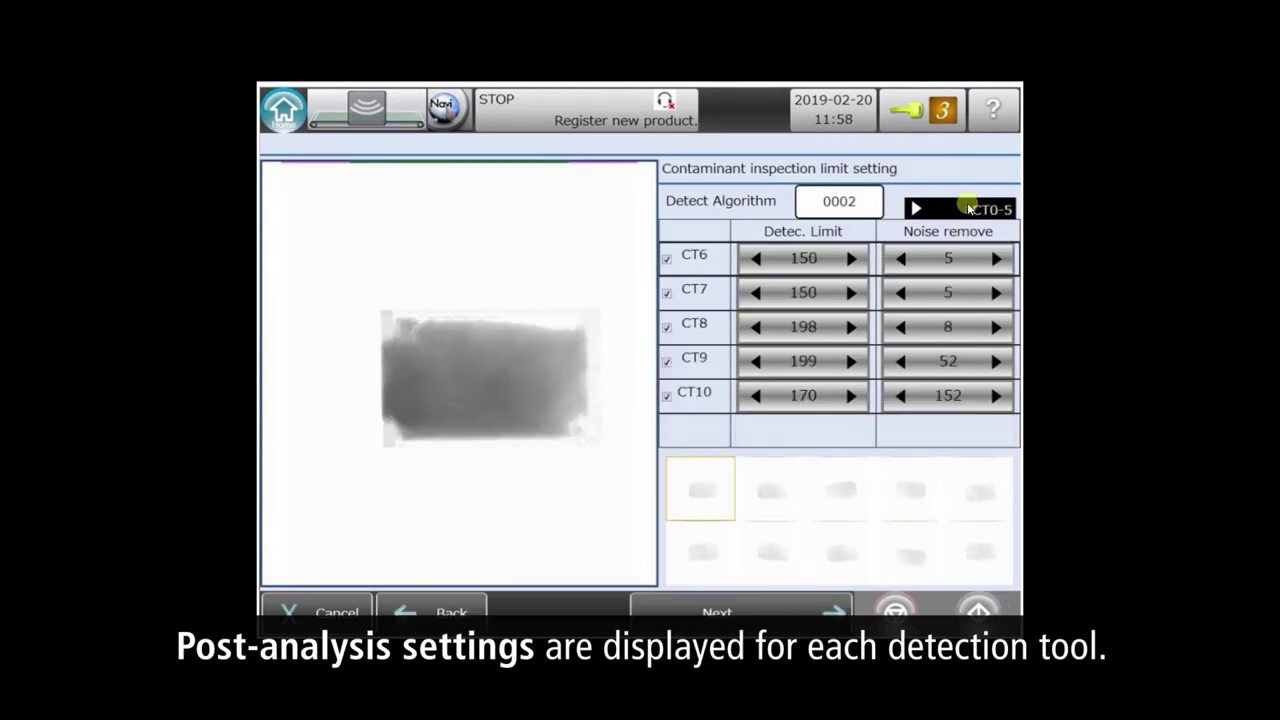
click(968, 207)
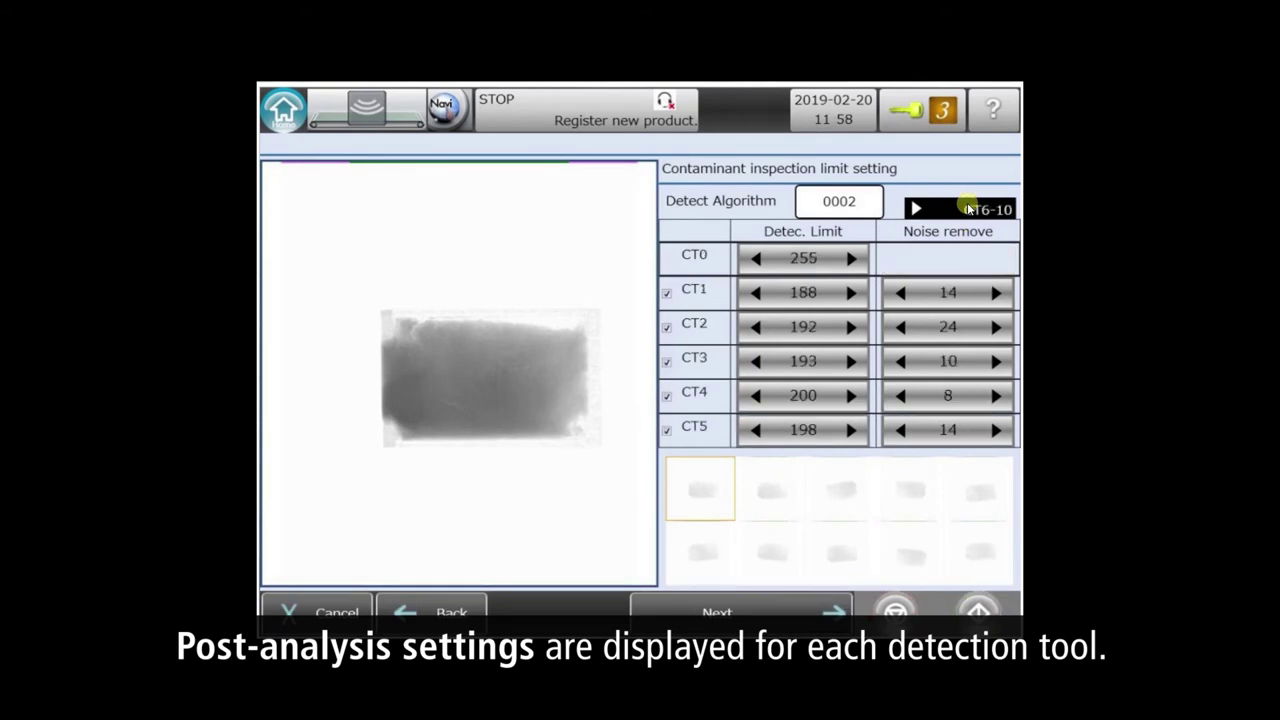
click(760, 611)
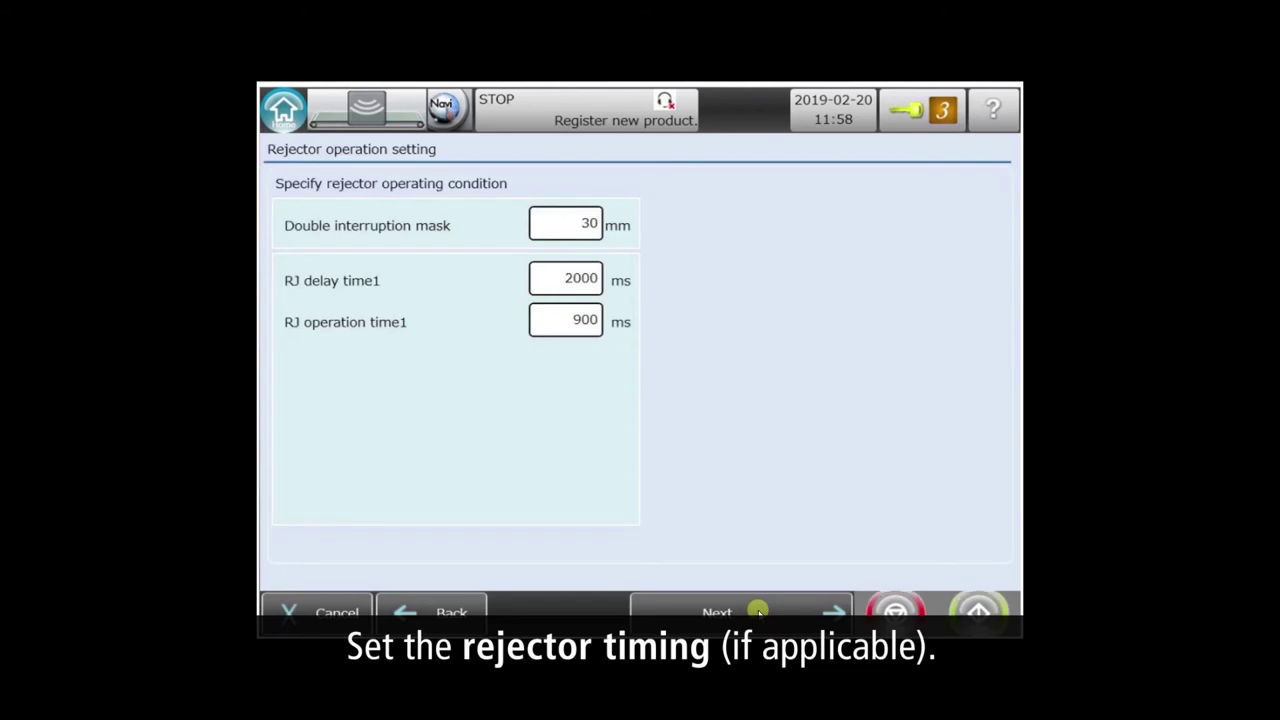
click(758, 611)
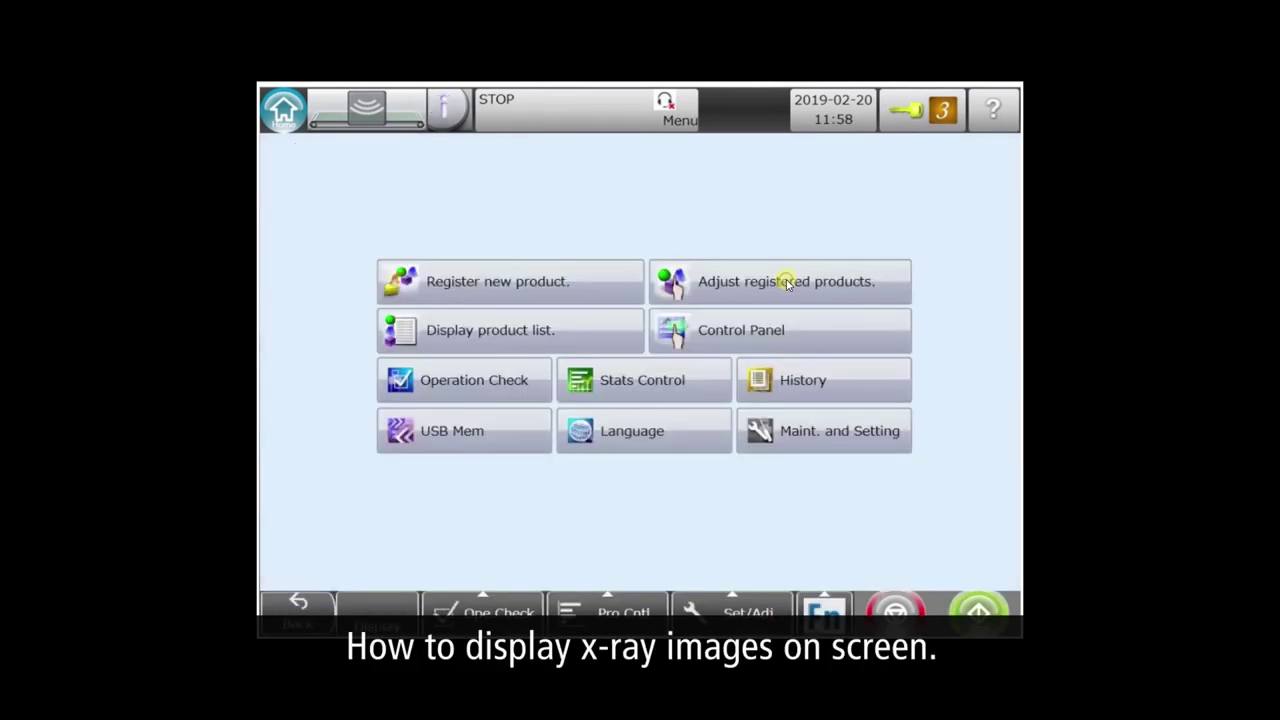
Step: Set Image hold setting to All under Screen Display, then return home and start inspection
click(786, 280)
click(677, 394)
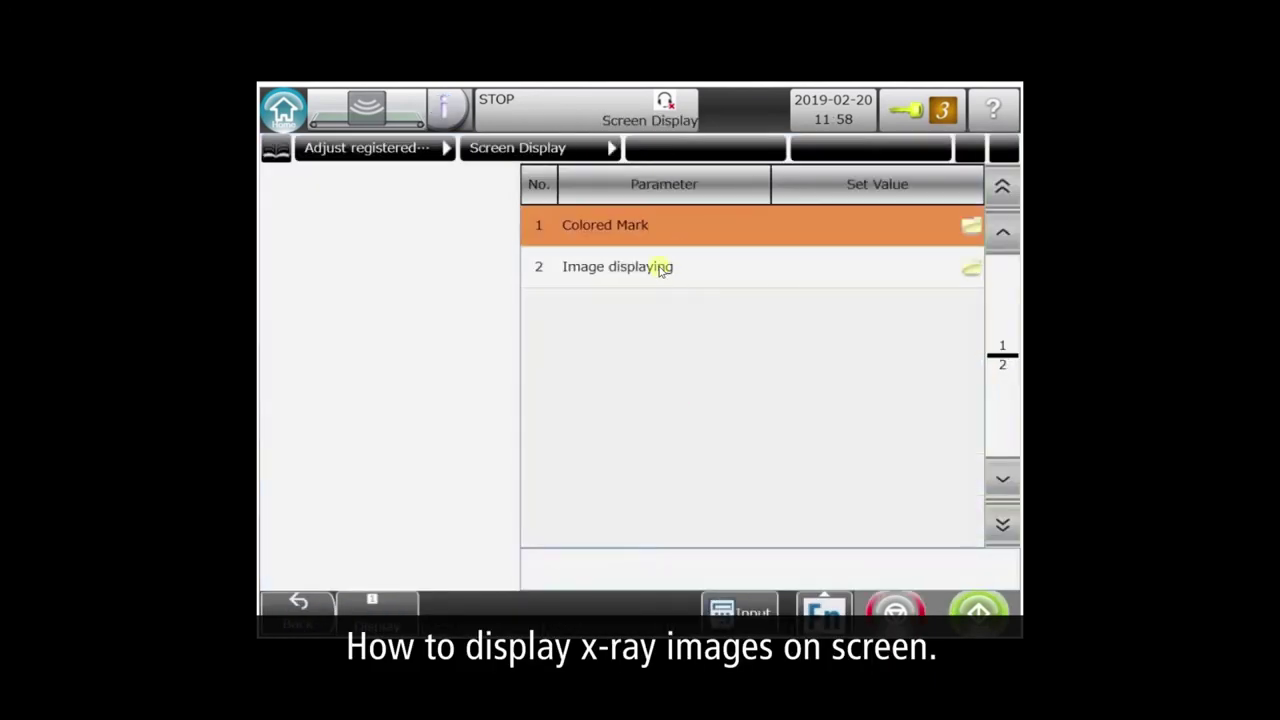
click(657, 266)
click(673, 221)
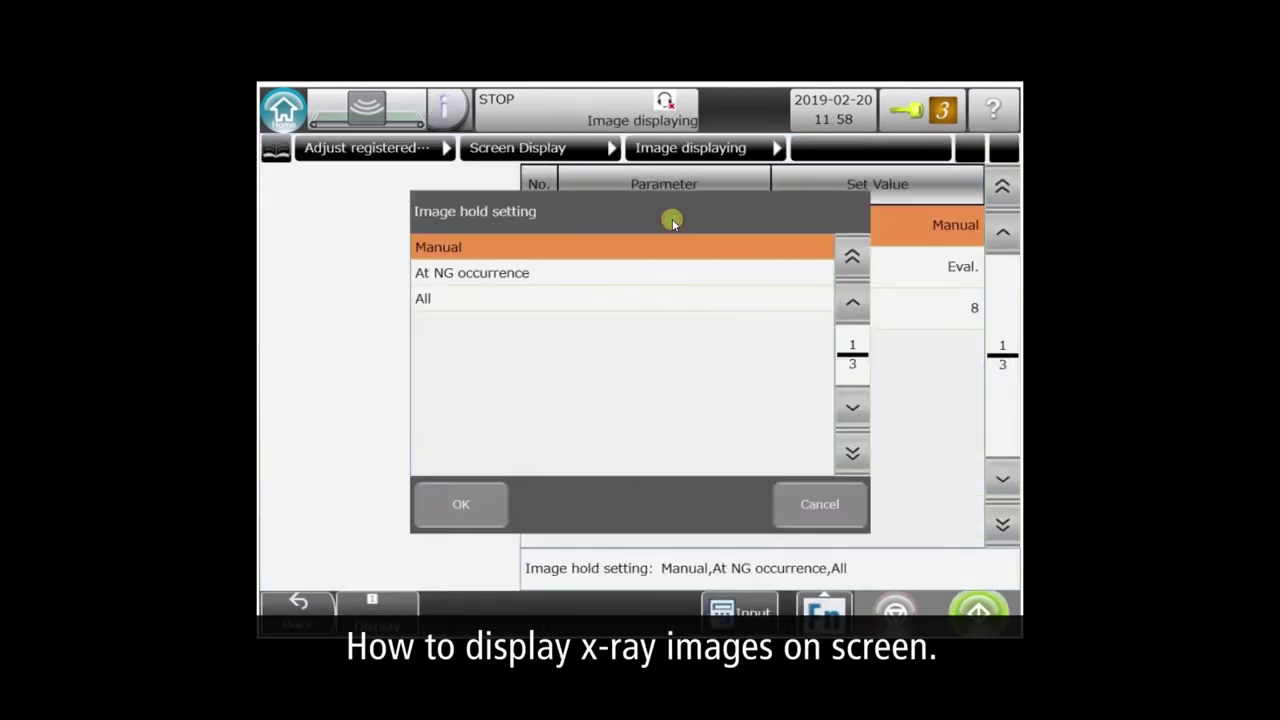
click(529, 297)
click(466, 508)
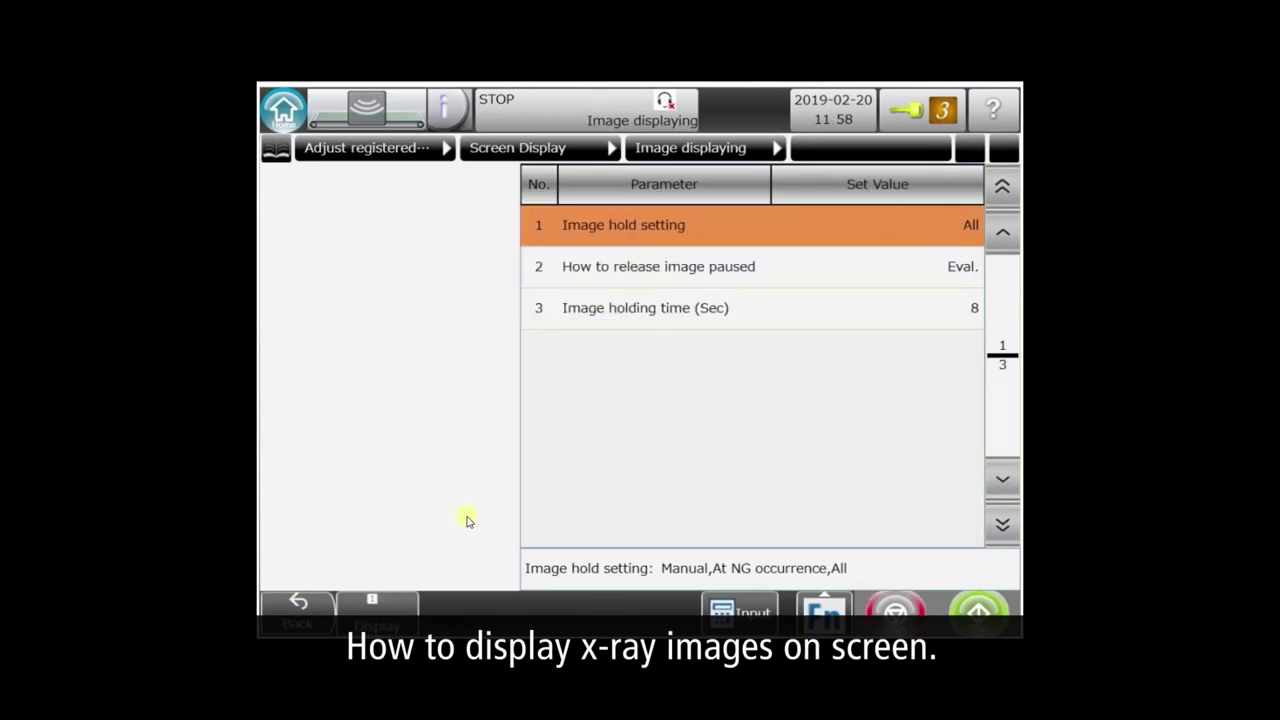
click(280, 112)
click(979, 610)
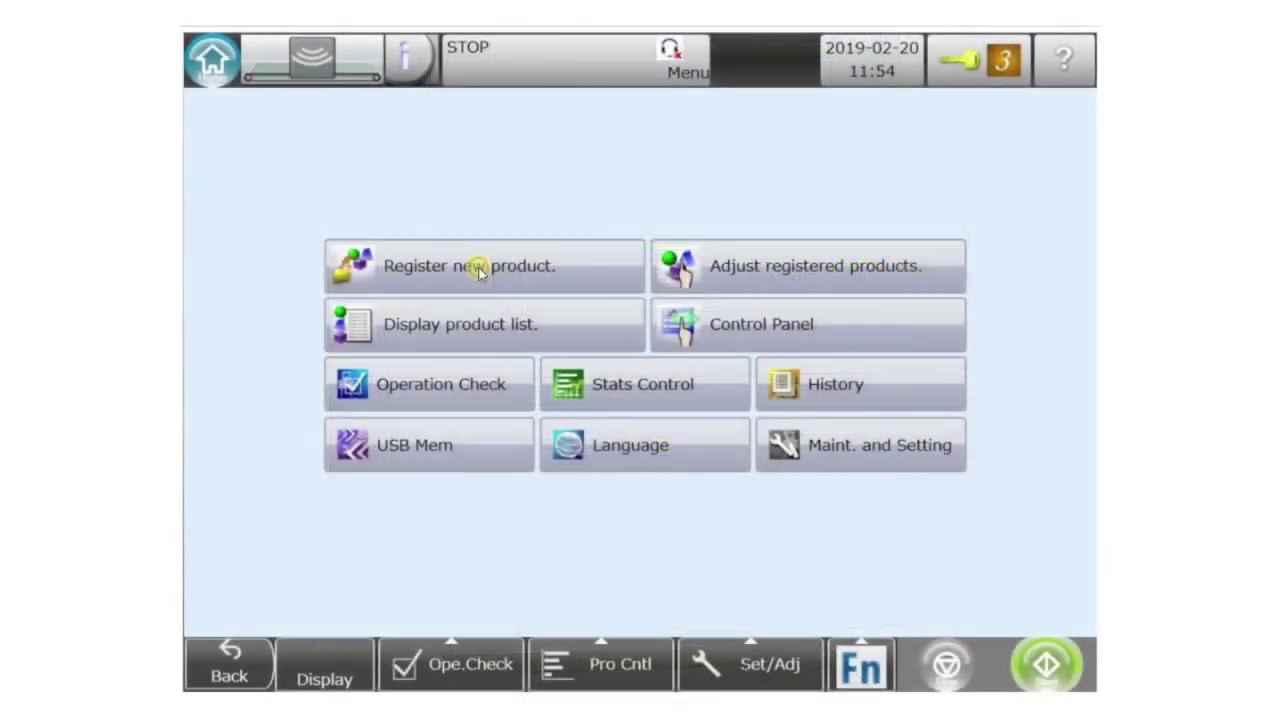
Step: Begin registering a new product again from the main menu
click(479, 272)
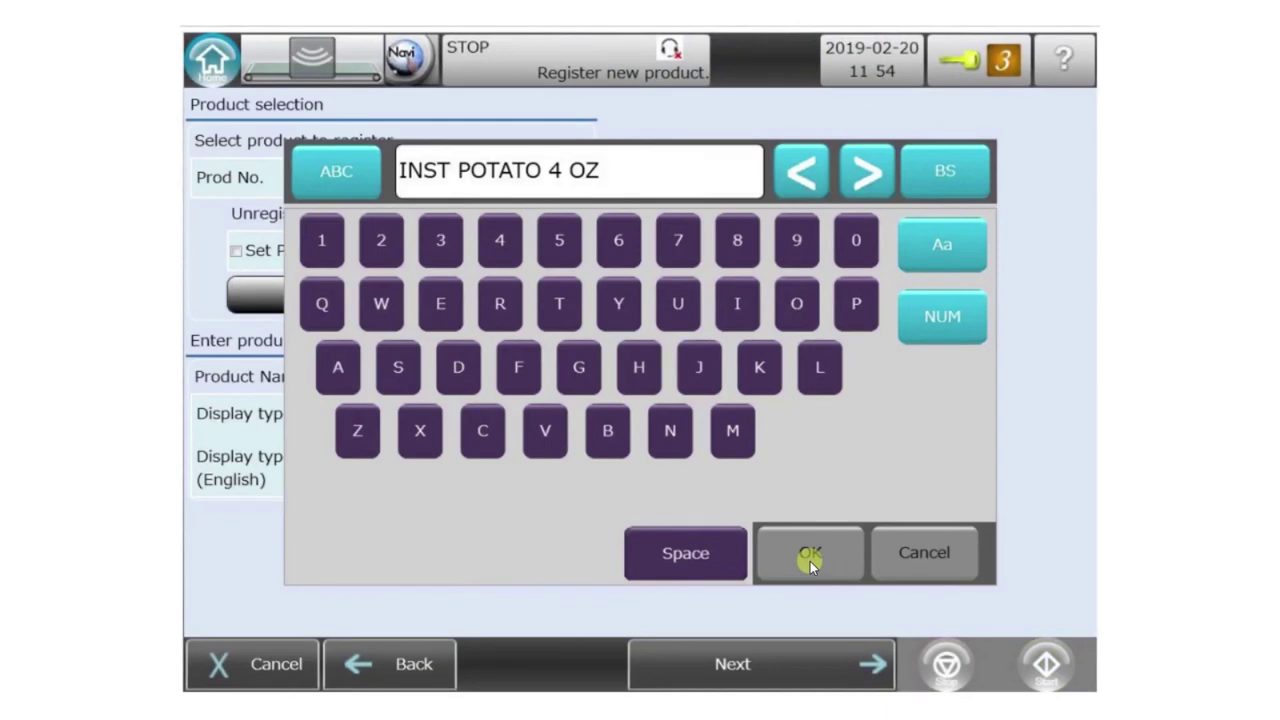